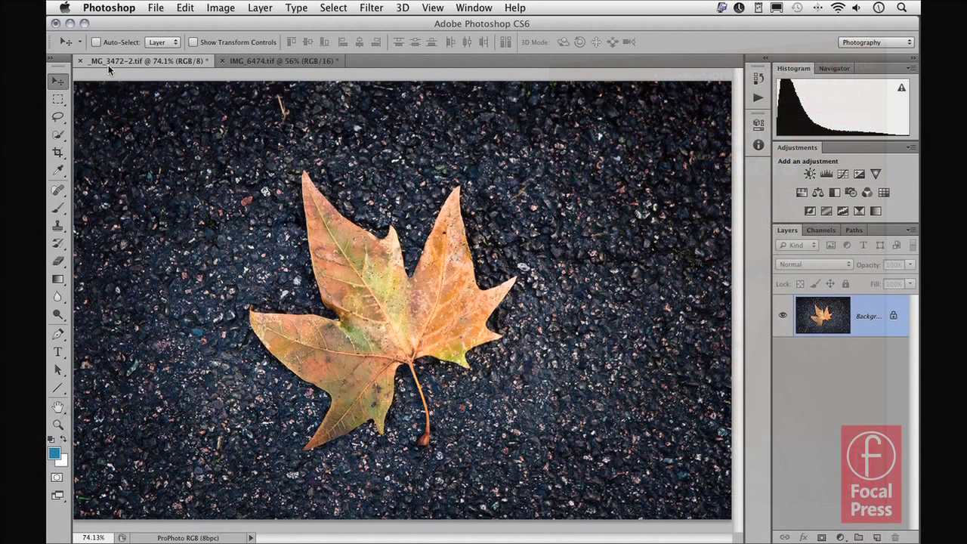
# Step: Pick the Content-Aware Move Tool, set its Mode to Move, and add an empty Layer 1
pyautogui.click(63, 194)
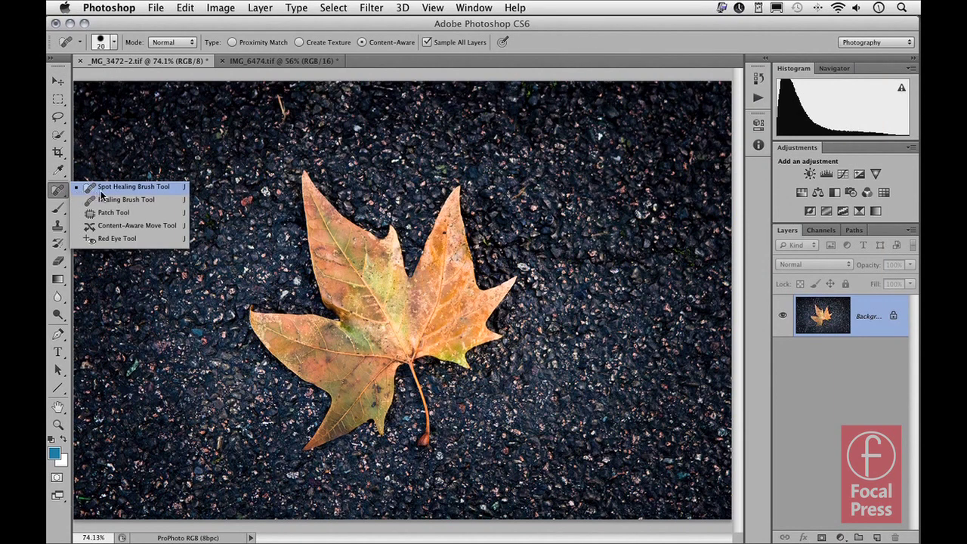
pyautogui.click(126, 226)
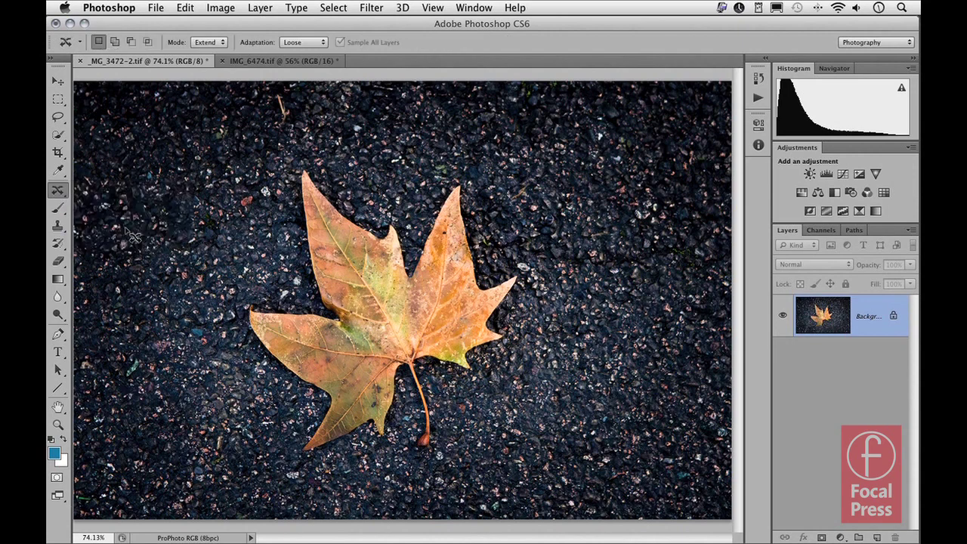
pyautogui.click(207, 43)
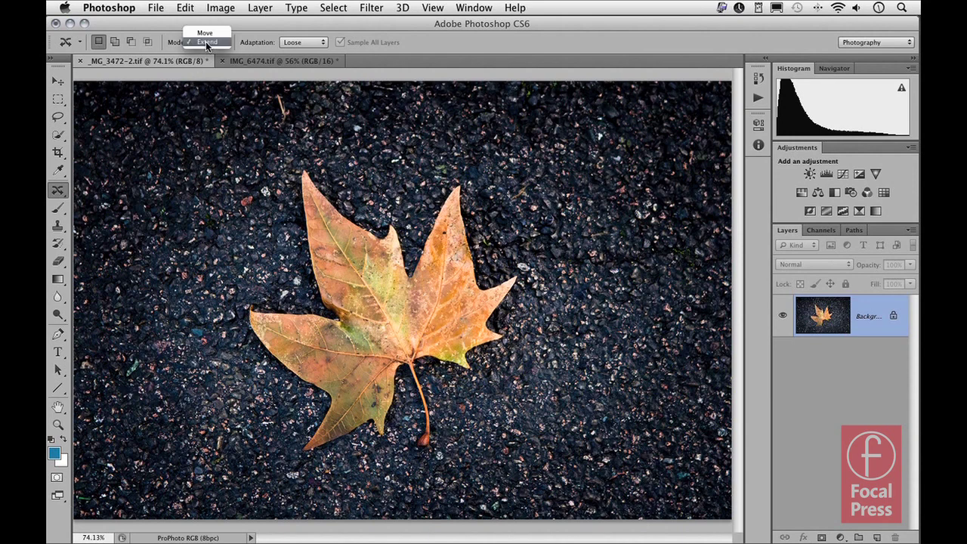
pyautogui.click(207, 45)
pyautogui.click(214, 42)
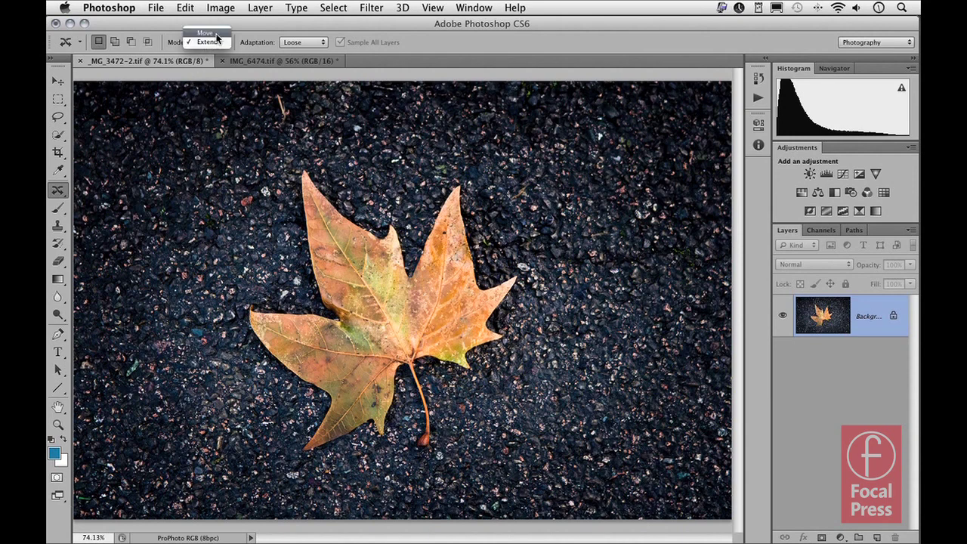
pyautogui.click(216, 34)
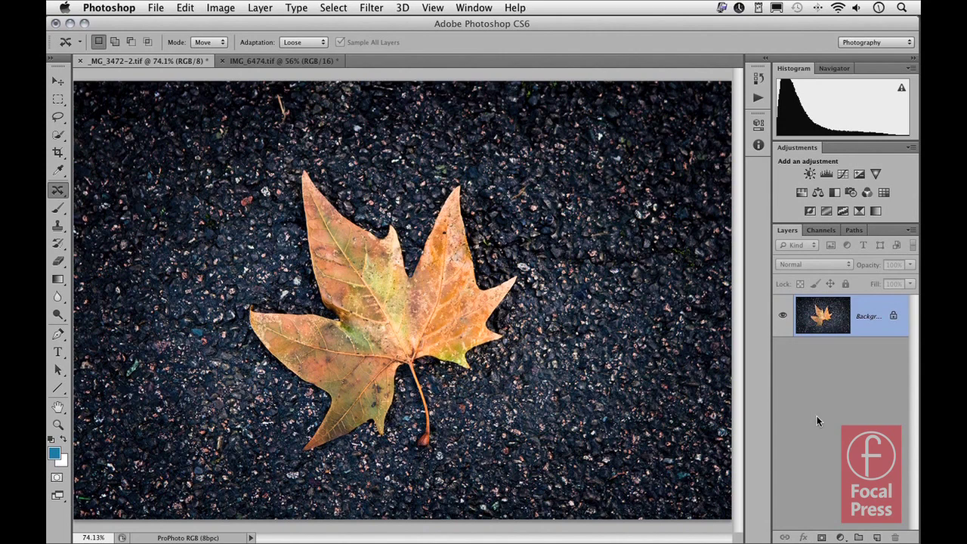
pyautogui.click(878, 538)
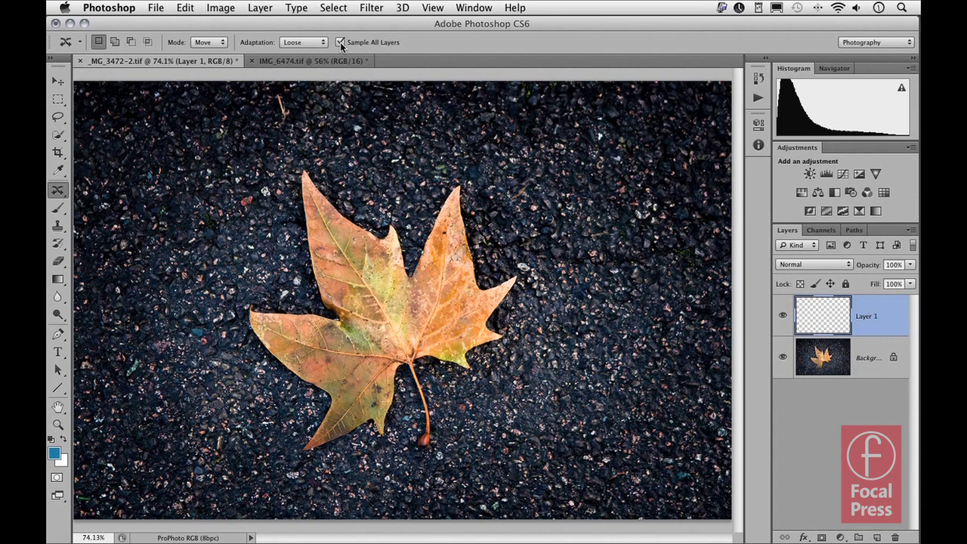
# Step: Load the Layer 0 Mask copy channel as the leaf selection, then return to the Layers panel
pyautogui.click(823, 231)
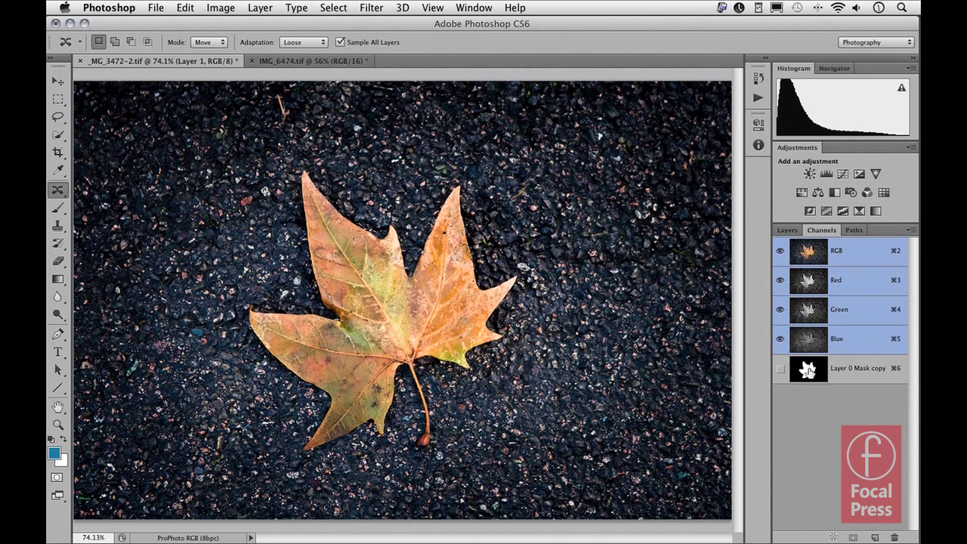
pyautogui.moveTo(812, 373); pyautogui.dragTo(834, 537)
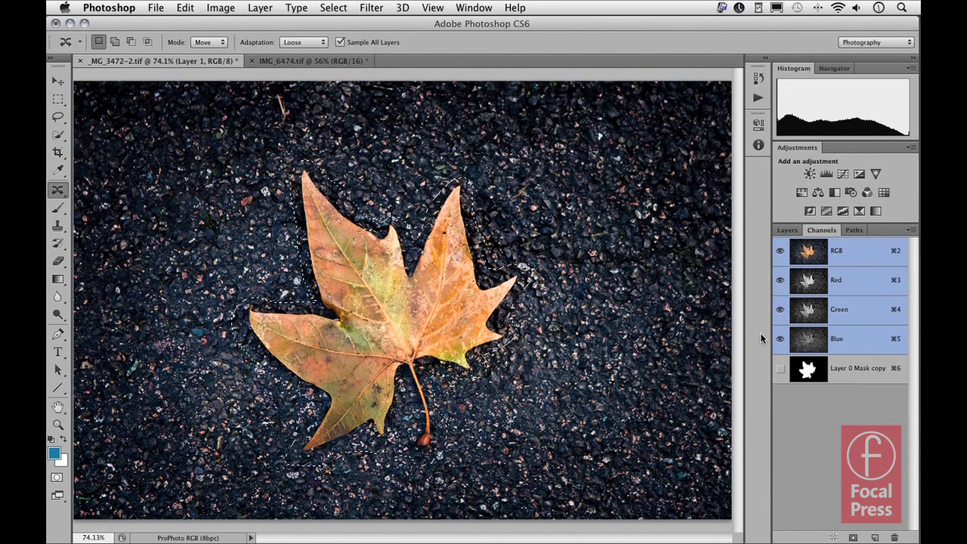
pyautogui.click(787, 230)
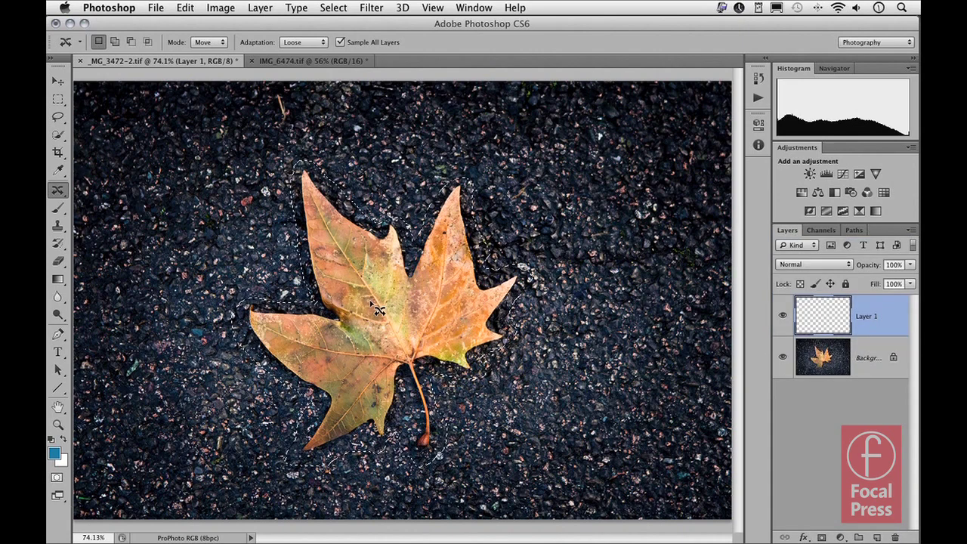
# Step: Drag the selected leaf to the right across the asphalt onto Layer 1
pyautogui.moveTo(373, 305); pyautogui.dragTo(564, 299)
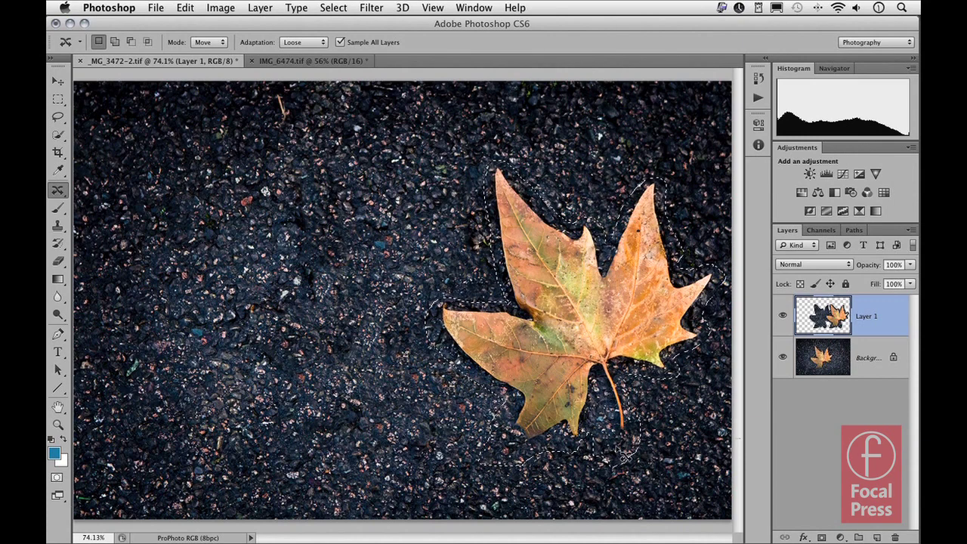
# Step: Compare Very Loose, Medium and Strict adaptation on the leaf, settle on Very Strict, then bring up IMG_6474
pyautogui.click(291, 43)
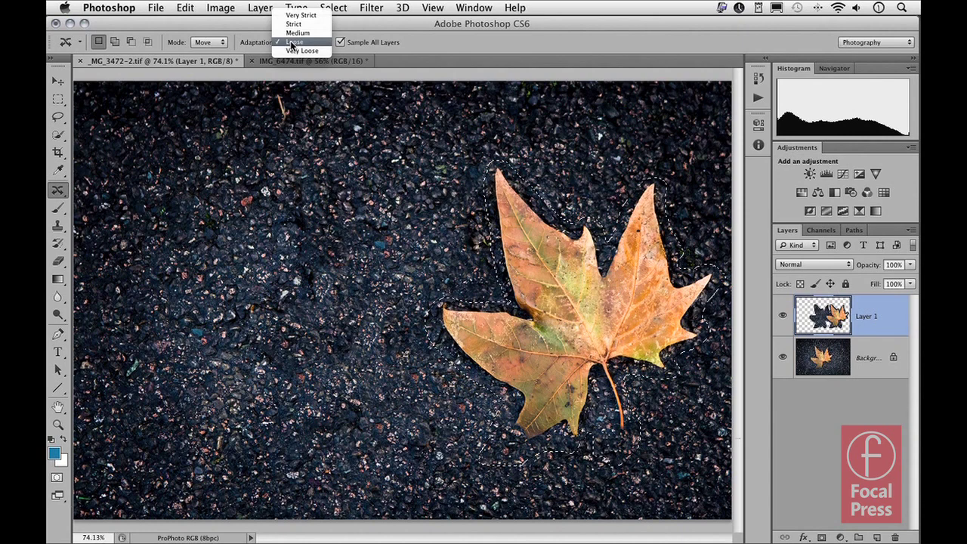
pyautogui.click(293, 42)
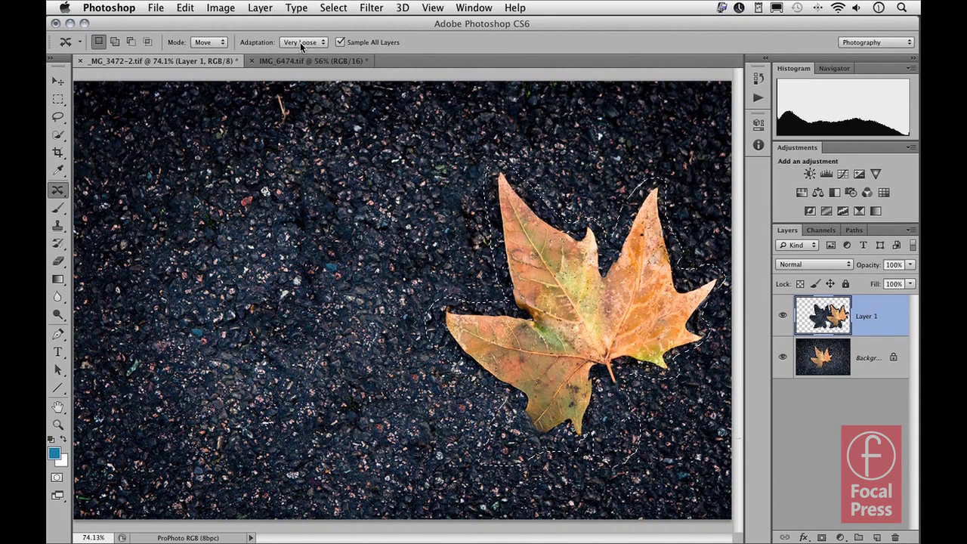
pyautogui.click(301, 43)
pyautogui.click(301, 23)
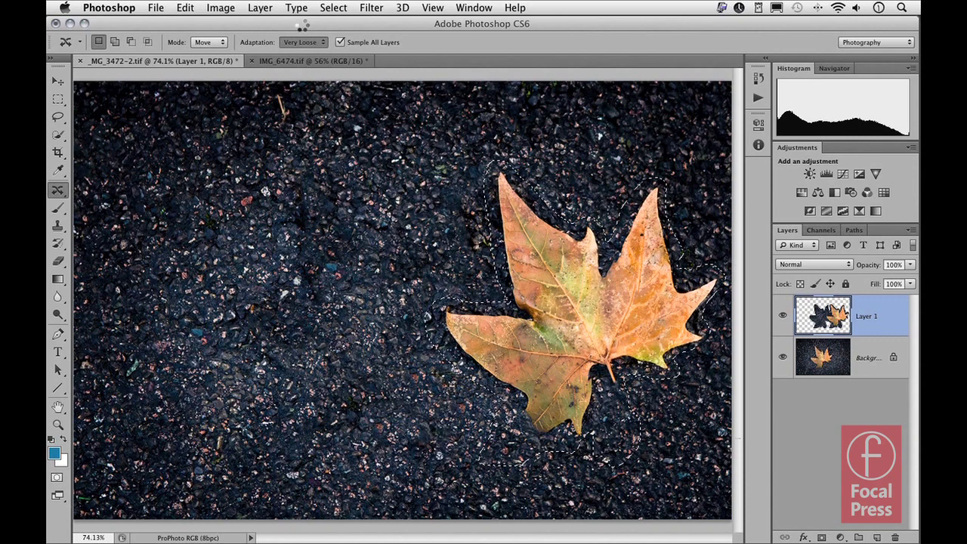
pyautogui.click(301, 41)
pyautogui.click(310, 33)
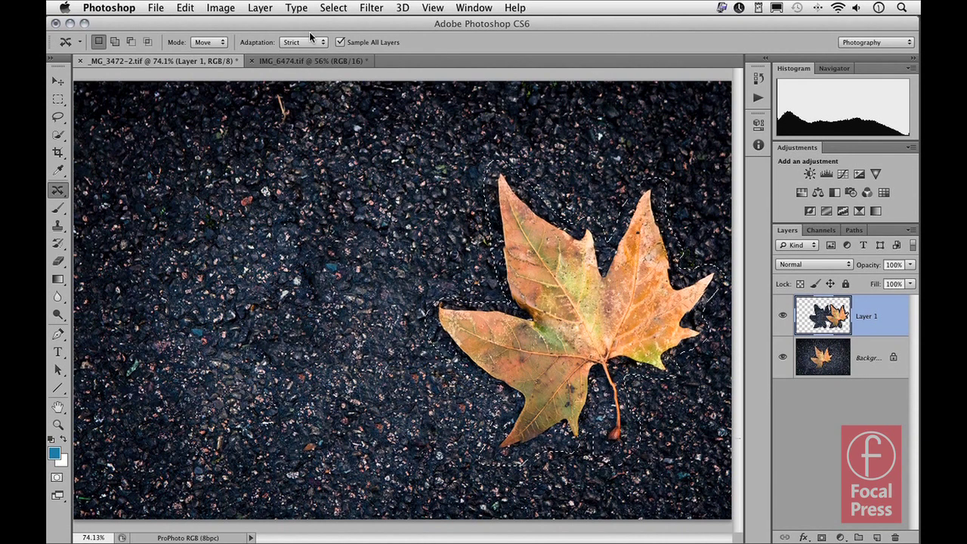
pyautogui.click(302, 41)
pyautogui.click(310, 34)
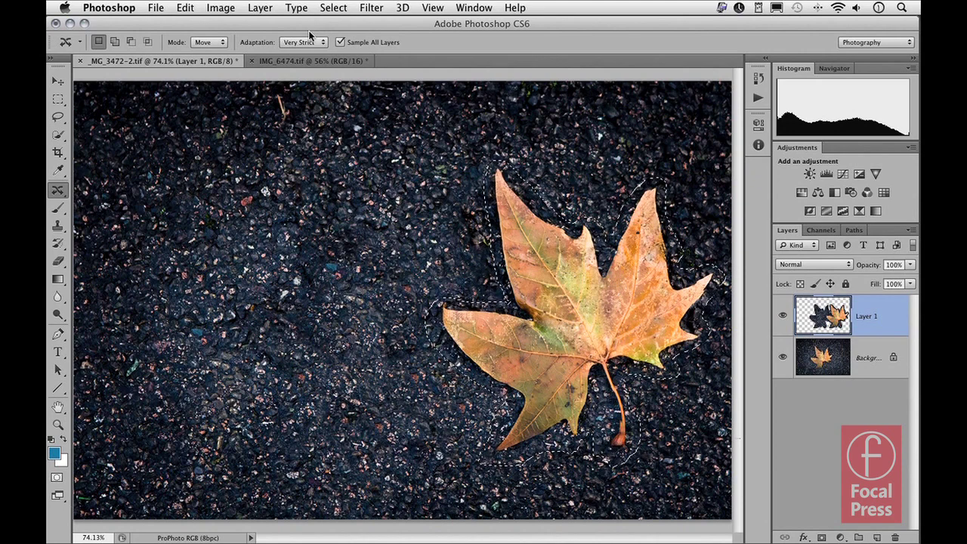
pyautogui.click(305, 63)
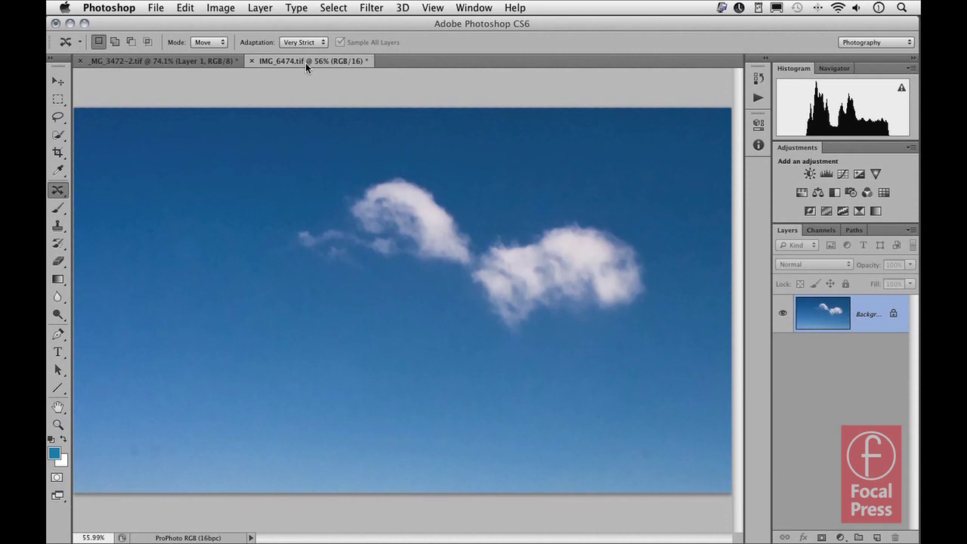
# Step: Load the Alpha 1 cloud selection on IMG_6474 and set Content-Aware Move Mode to Extend
pyautogui.click(827, 229)
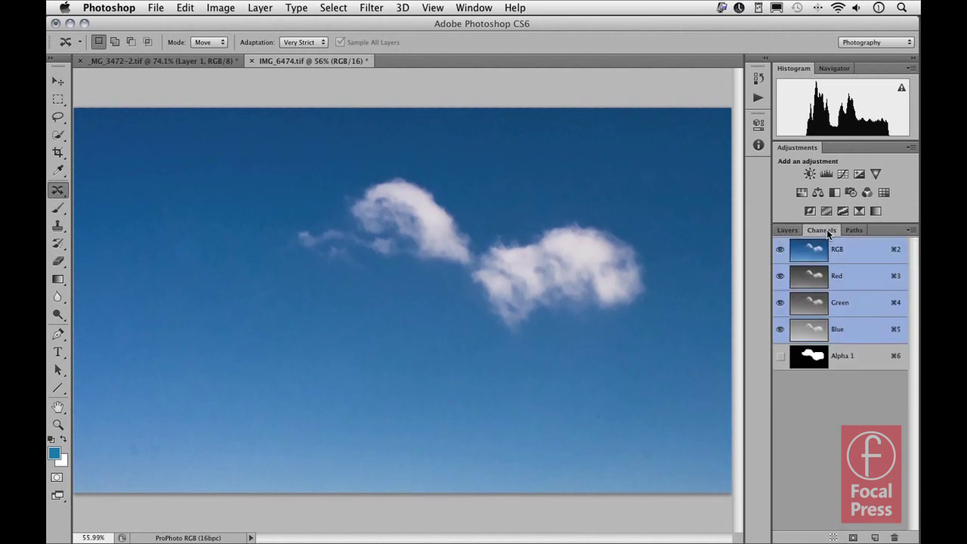
pyautogui.moveTo(815, 362); pyautogui.dragTo(832, 537)
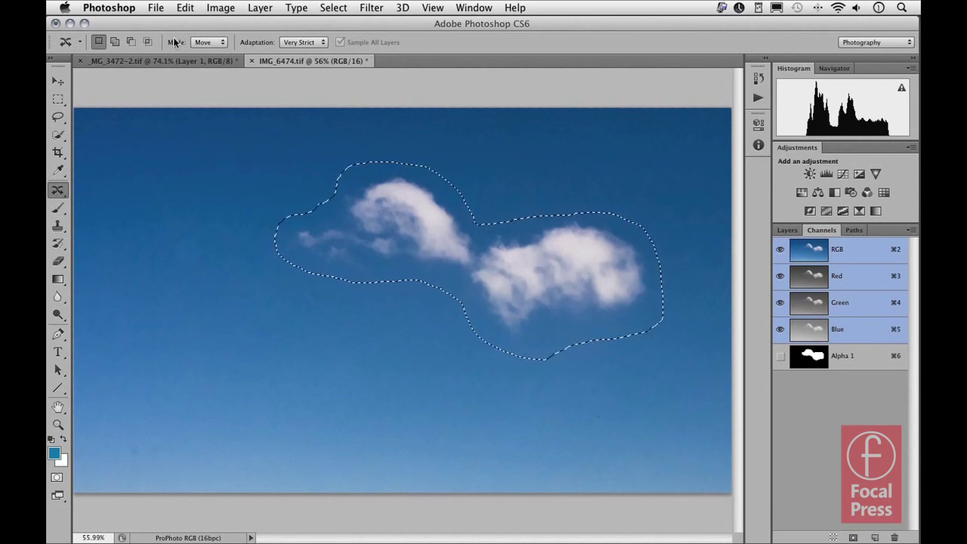
pyautogui.click(204, 42)
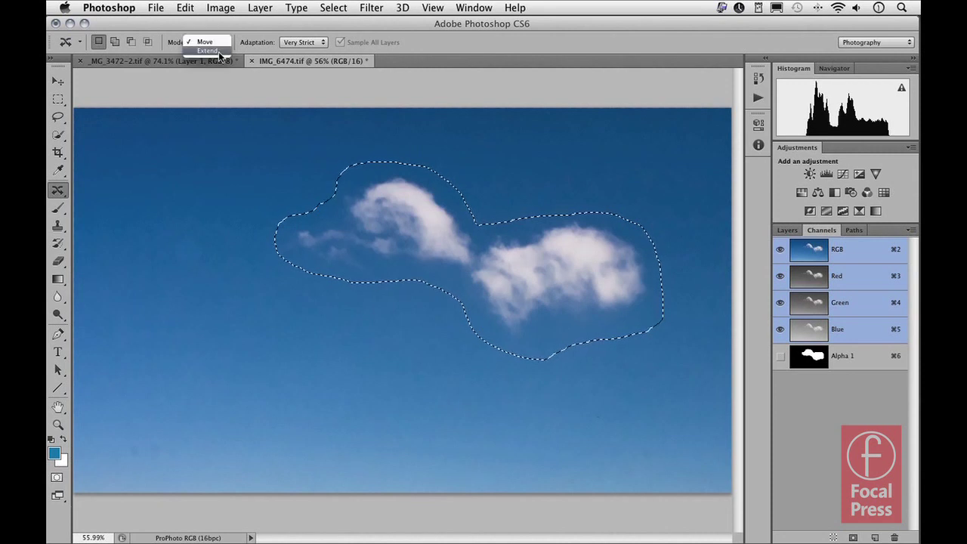
pyautogui.click(220, 56)
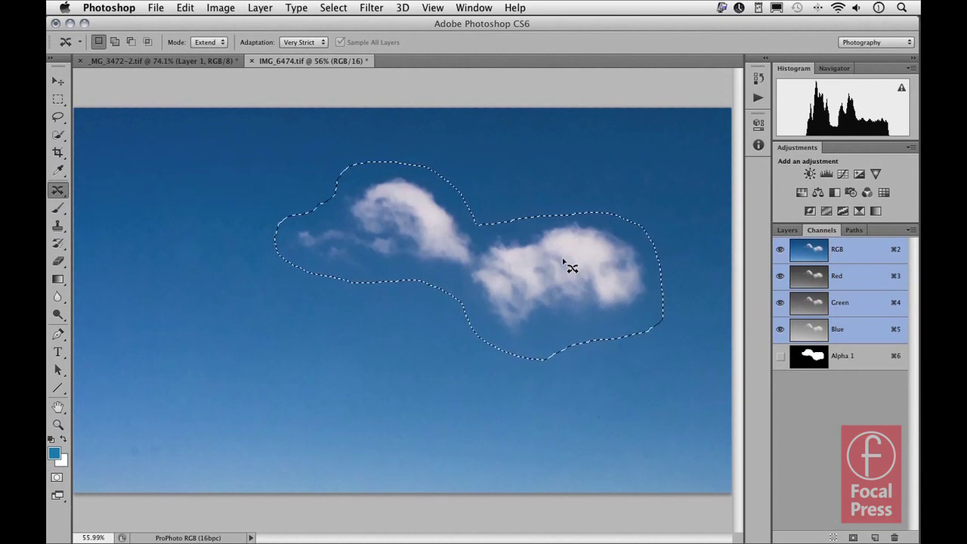
# Step: Drag the selected cloud pair left to place an extended duplicate beside the originals
pyautogui.moveTo(565, 264); pyautogui.dragTo(385, 240)
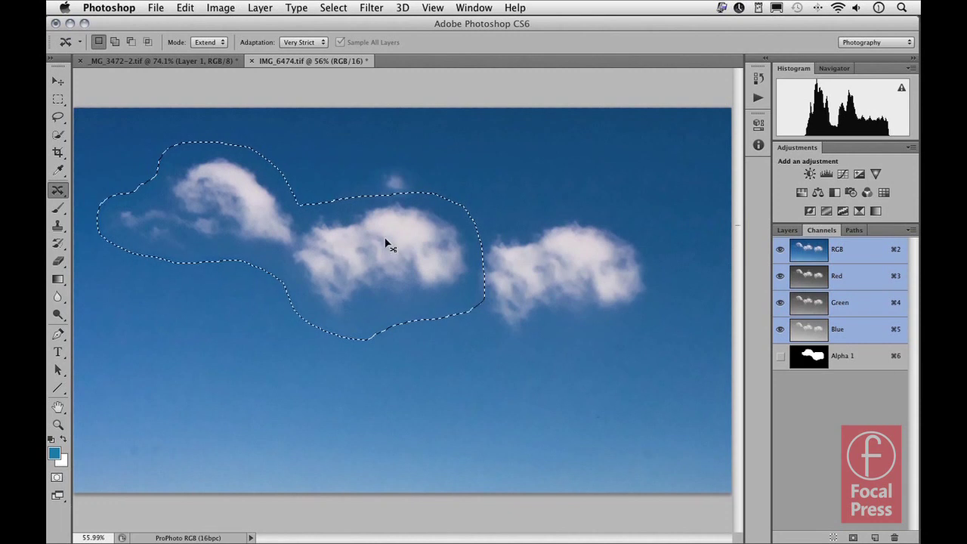
pyautogui.moveTo(386, 243)
pyautogui.mouseDown()
pyautogui.moveTo(566, 270)
pyautogui.moveTo(395, 260)
pyautogui.mouseUp()
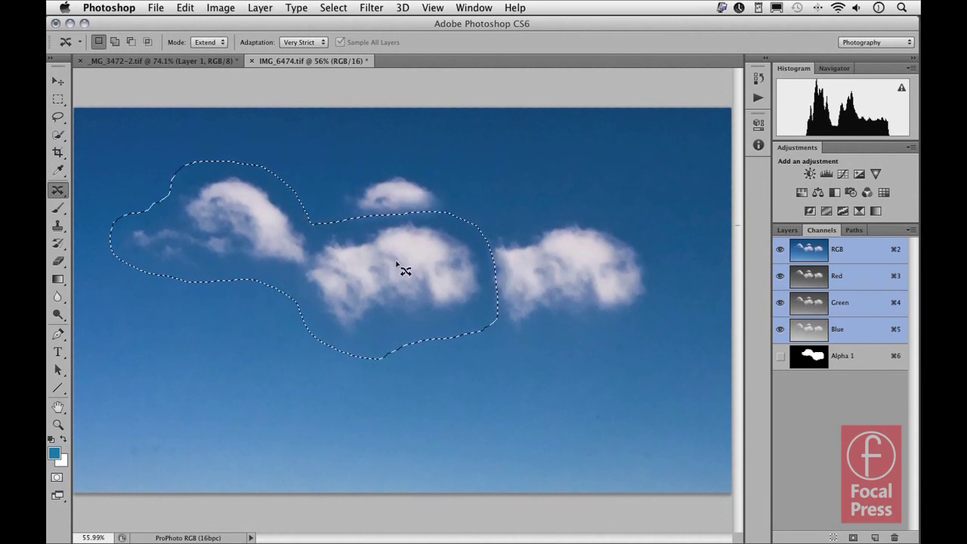
# Step: Hide the selection edges via View > Extras and set the duplicated clouds' adaptation to Strict
pyautogui.click(433, 7)
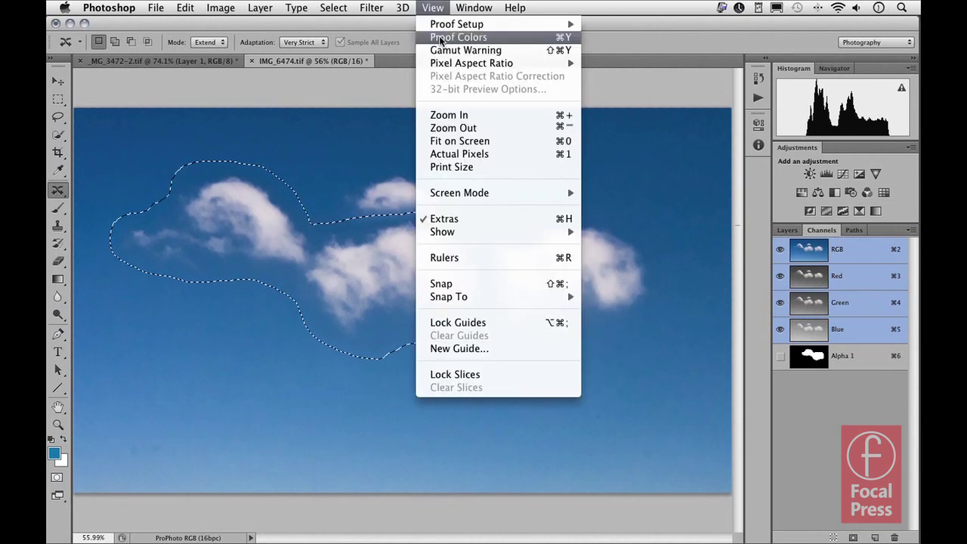
pyautogui.click(475, 218)
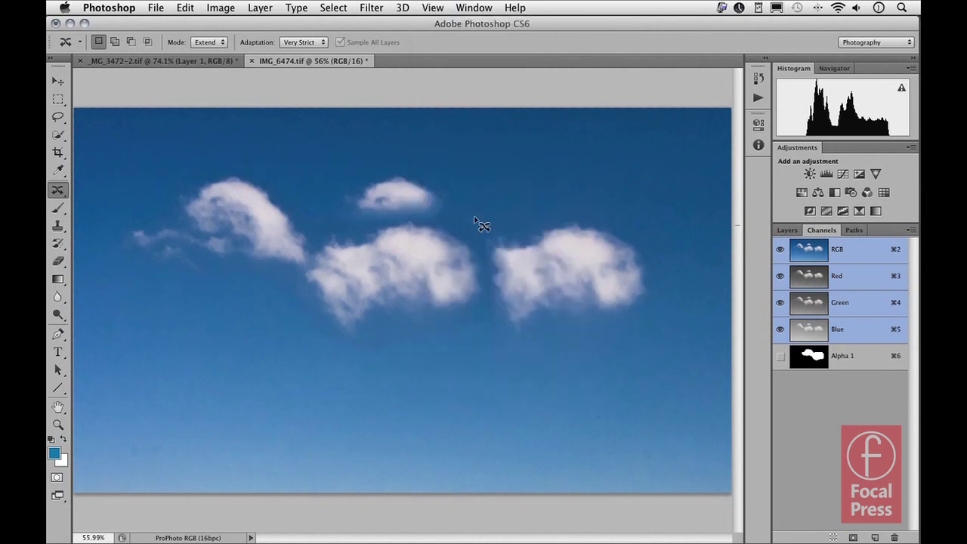
pyautogui.click(305, 42)
pyautogui.click(302, 42)
# Step: Step the clouds' adaptation through Medium, Loose and Very Loose, comparing each blend
pyautogui.click(309, 46)
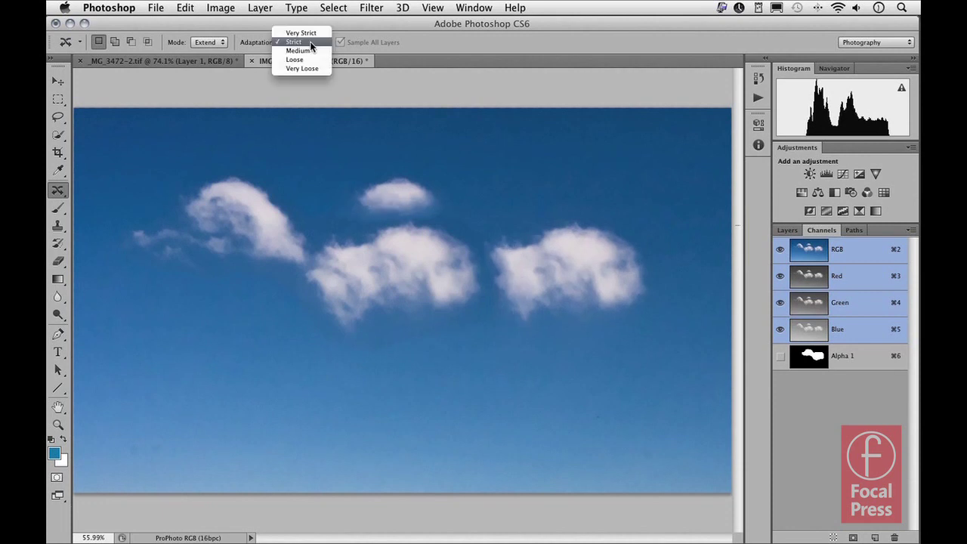
pyautogui.click(305, 47)
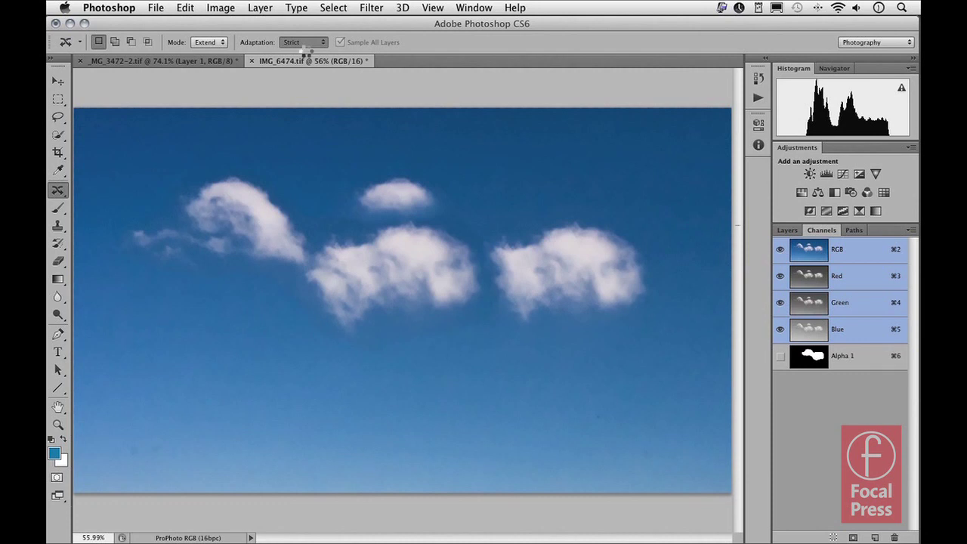
pyautogui.click(305, 43)
pyautogui.click(305, 50)
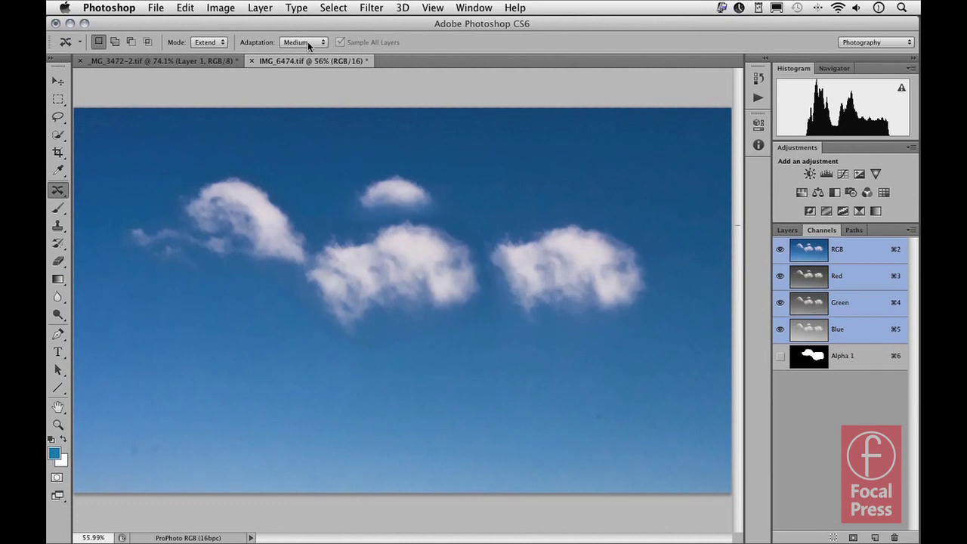
pyautogui.click(306, 43)
pyautogui.click(303, 47)
pyautogui.click(304, 48)
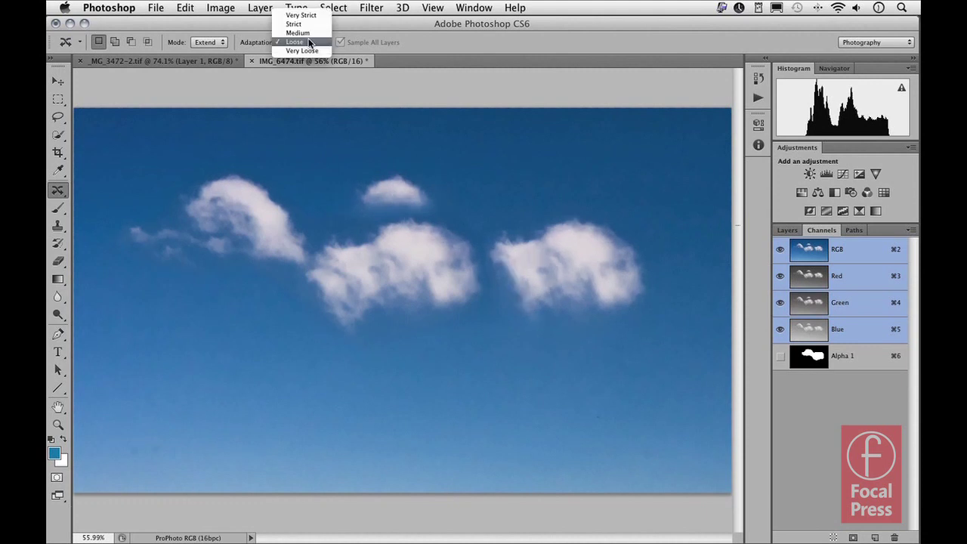
pyautogui.click(306, 51)
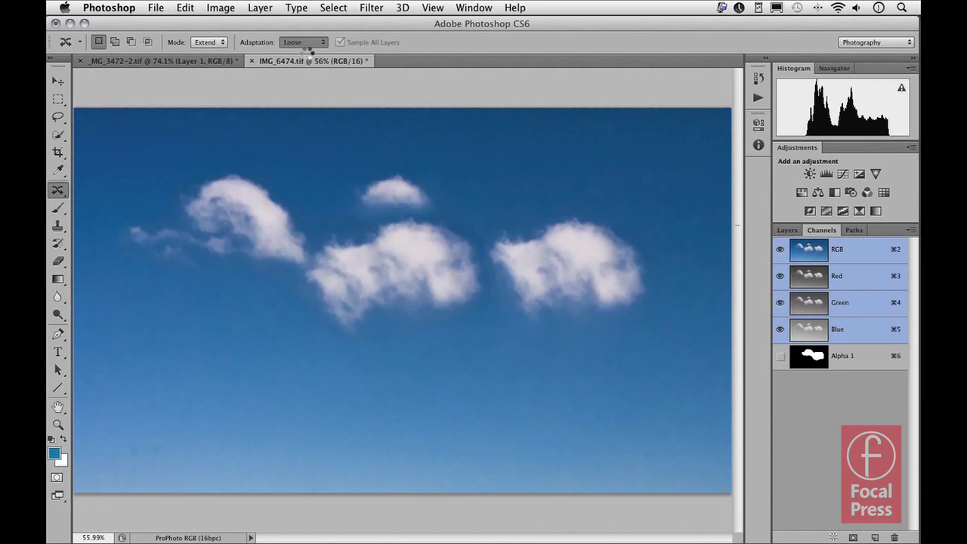